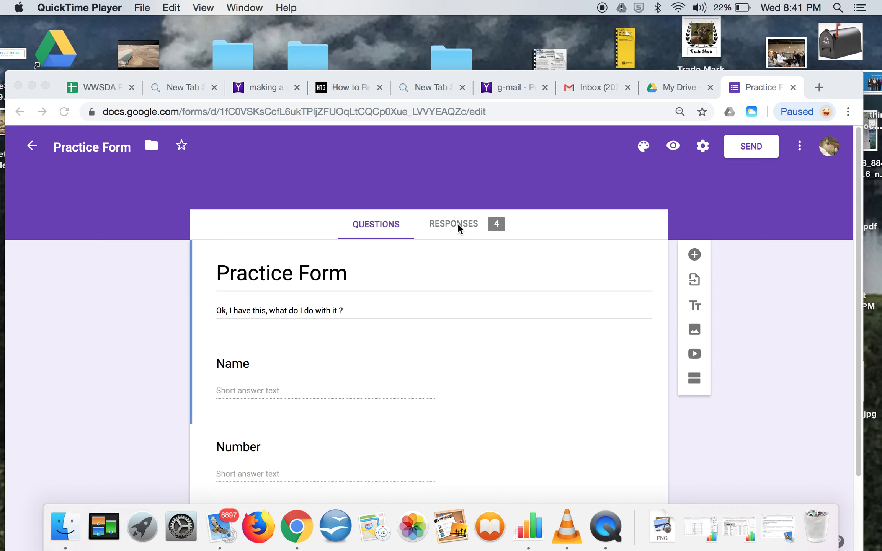
Review the questions in the Practice Form from its title down to the good-day question.
scroll(283, 286, down, 1)
scroll(283, 289, down, 3)
scroll(282, 289, up, 3)
scroll(176, 403, down, 3)
scroll(168, 421, up, 1)
scroll(167, 420, down, 2)
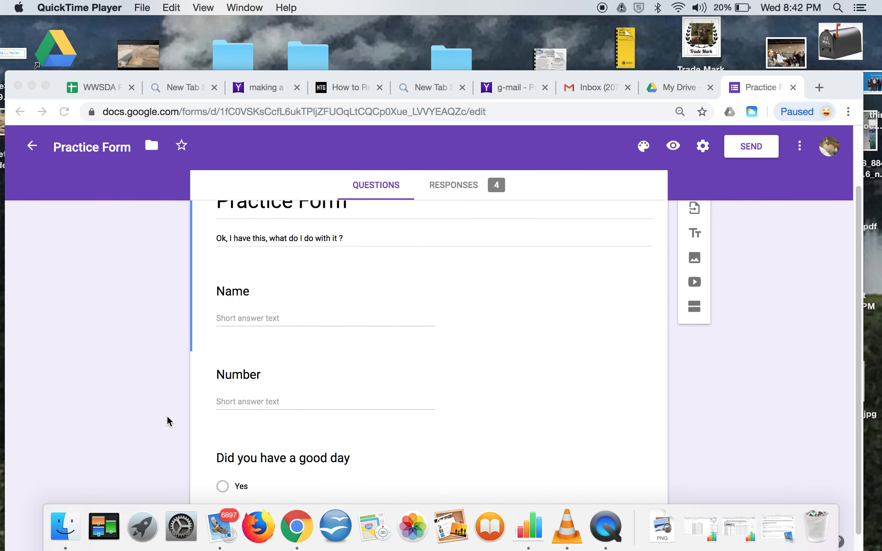
scroll(168, 421, up, 2)
scroll(167, 421, up, 2)
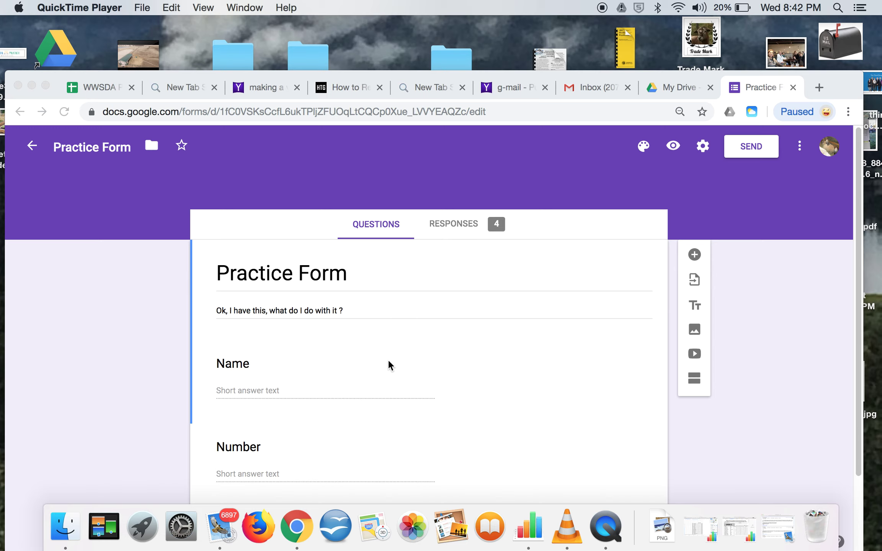
Look through the Practice Form's response summary and open the responses as a spreadsheet in Sheets.
click(454, 228)
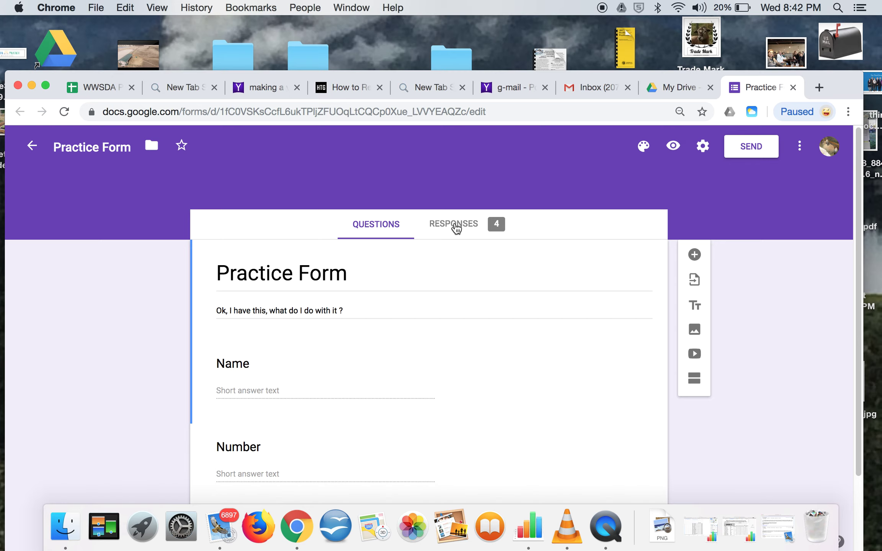
click(455, 227)
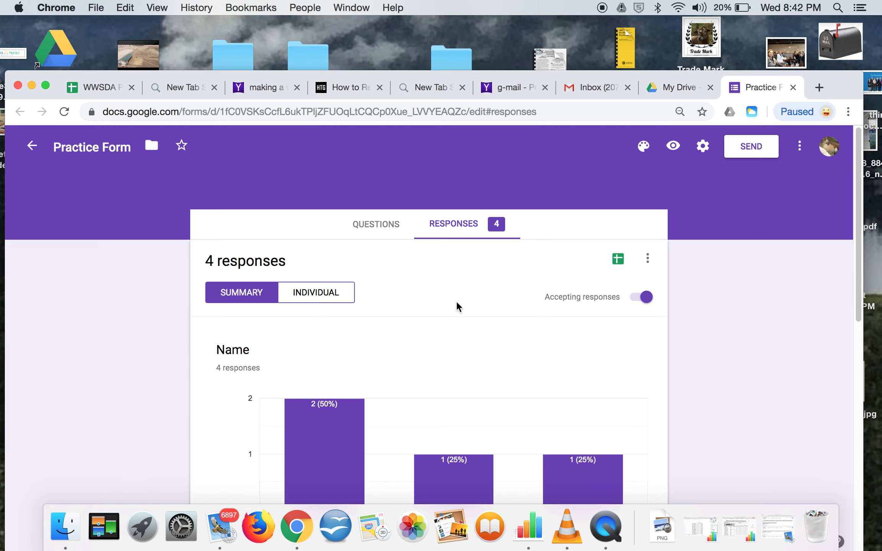
scroll(458, 306, down, 3)
scroll(458, 306, up, 3)
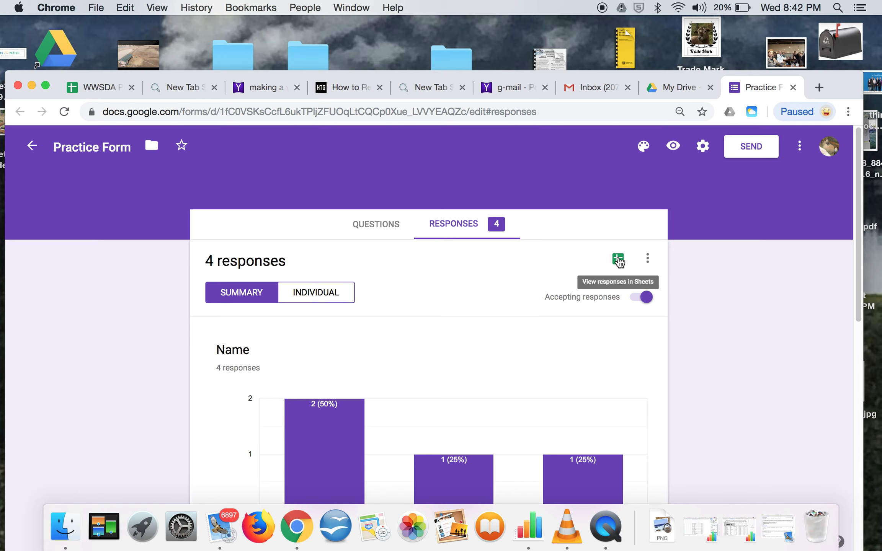
click(618, 260)
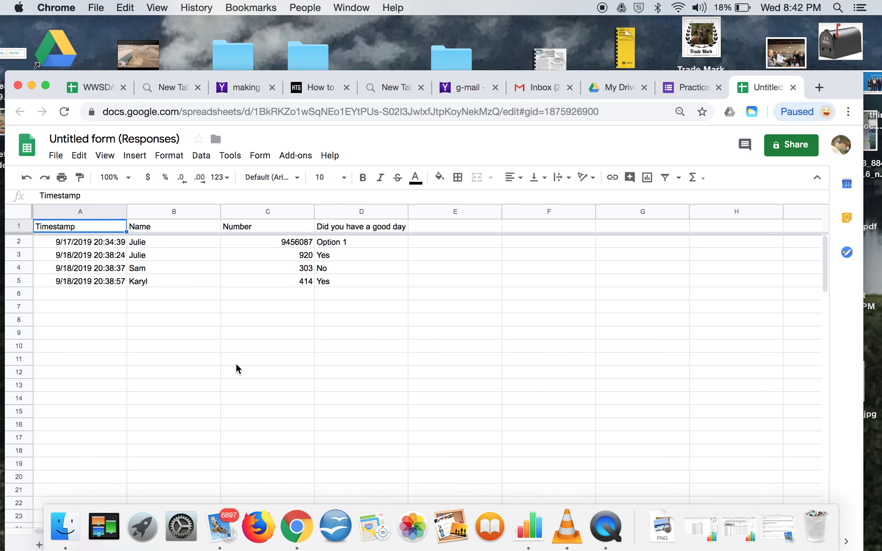
Examine the first response in row 2 across the Name, Number and "Did you have a good day" columns.
click(164, 245)
key(Right)
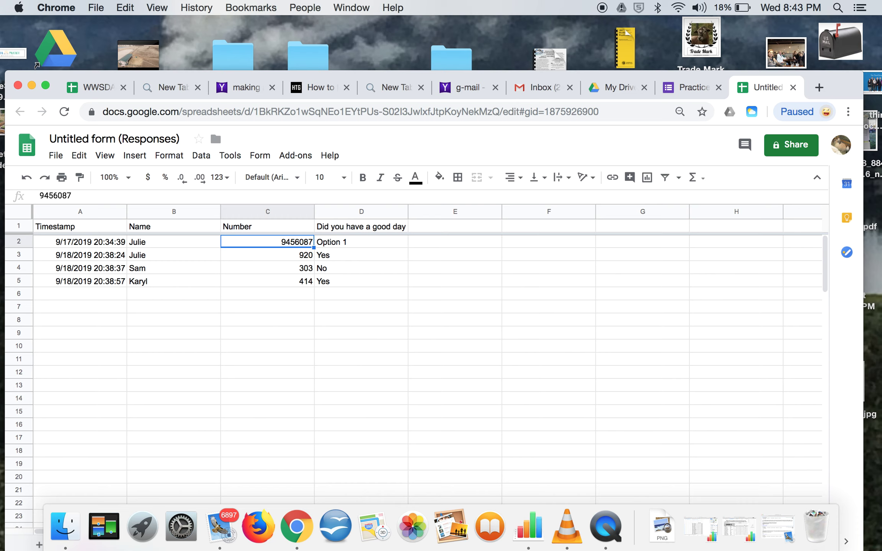
key(Right)
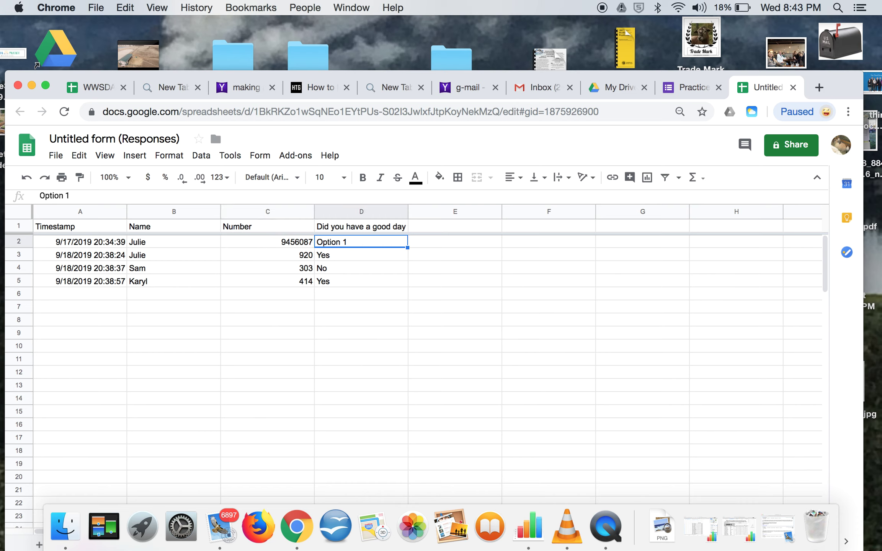
key(Right)
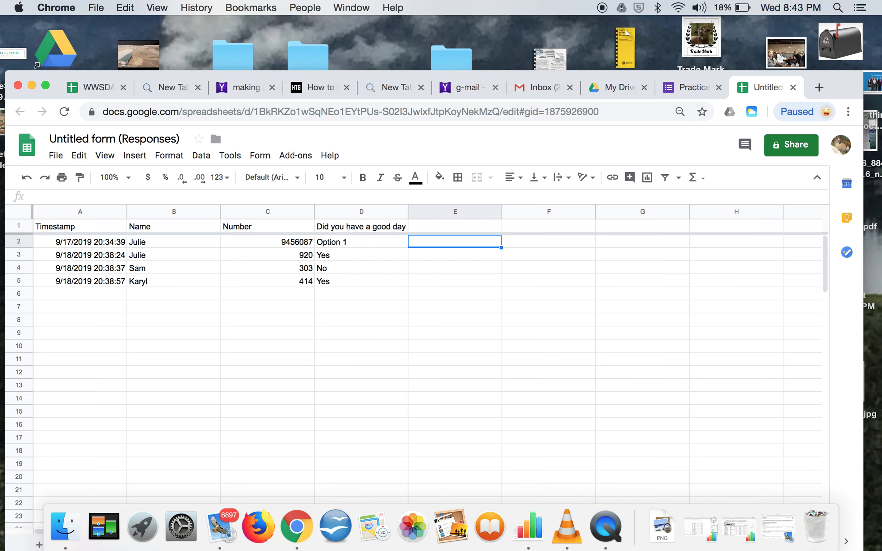
key(Left)
key(Left)
key(Left)
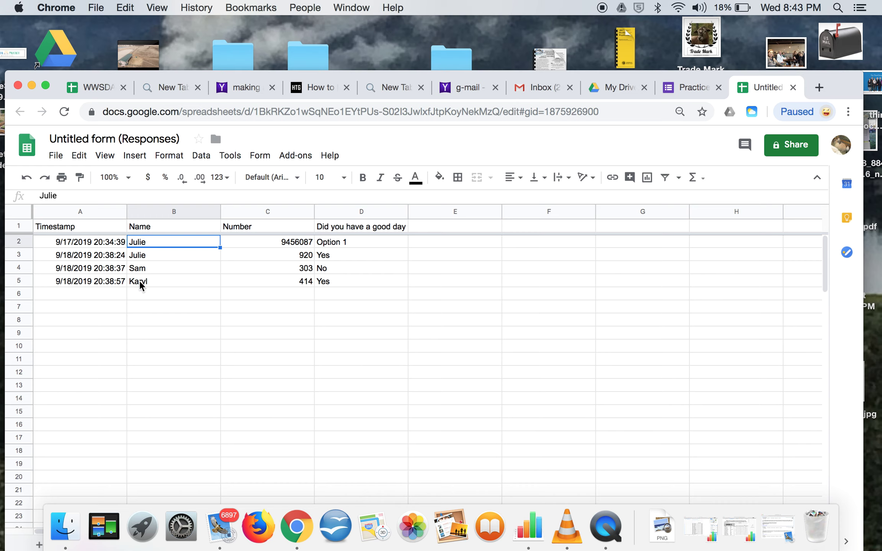
click(152, 339)
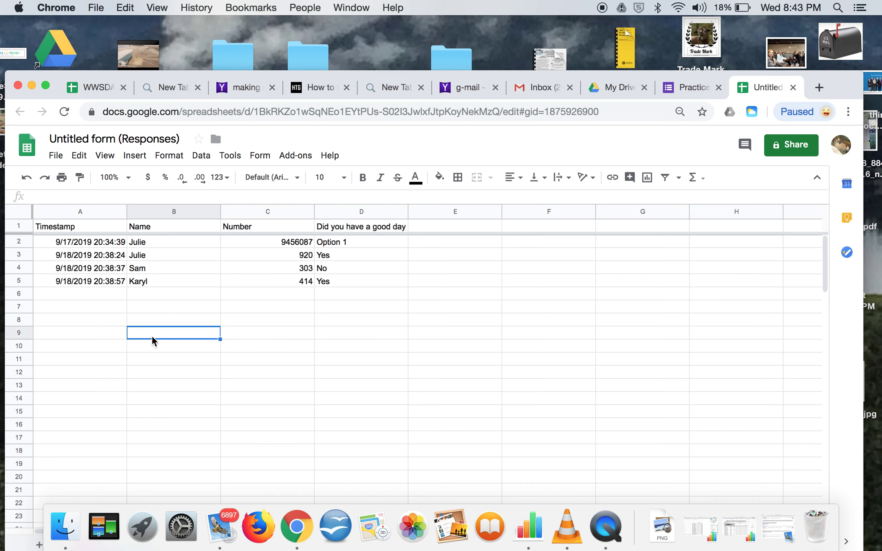
Select cells B1:D5, covering all responses without the timestamps, and start the Save As Doc add-on.
click(157, 230)
drag(157, 229, 344, 287)
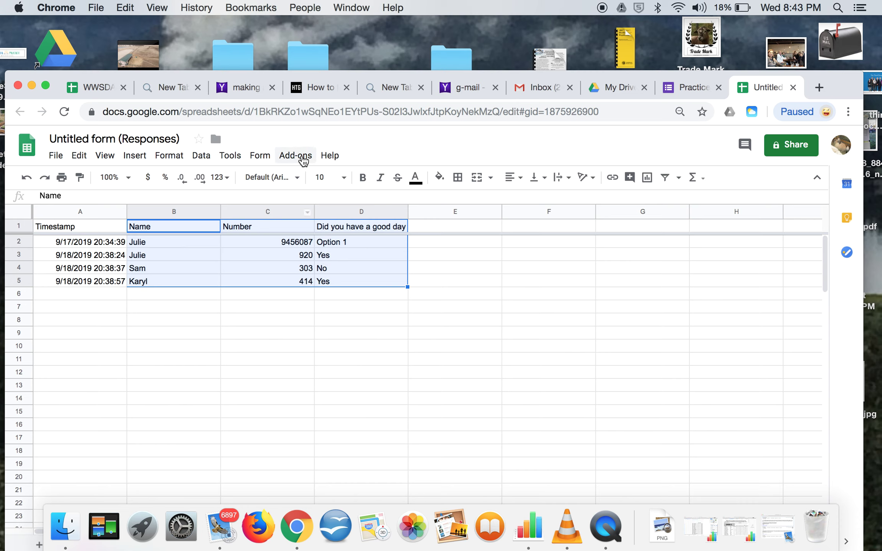
click(296, 156)
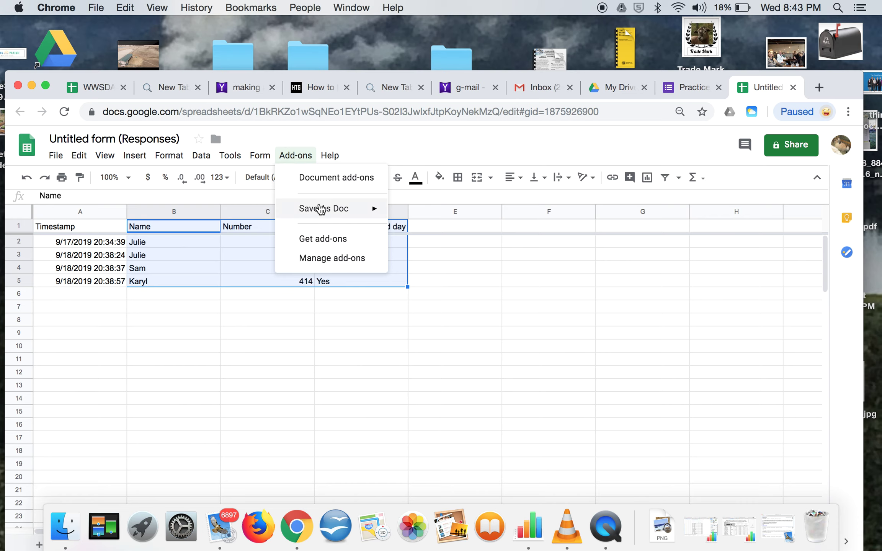
mouse_move(321, 210)
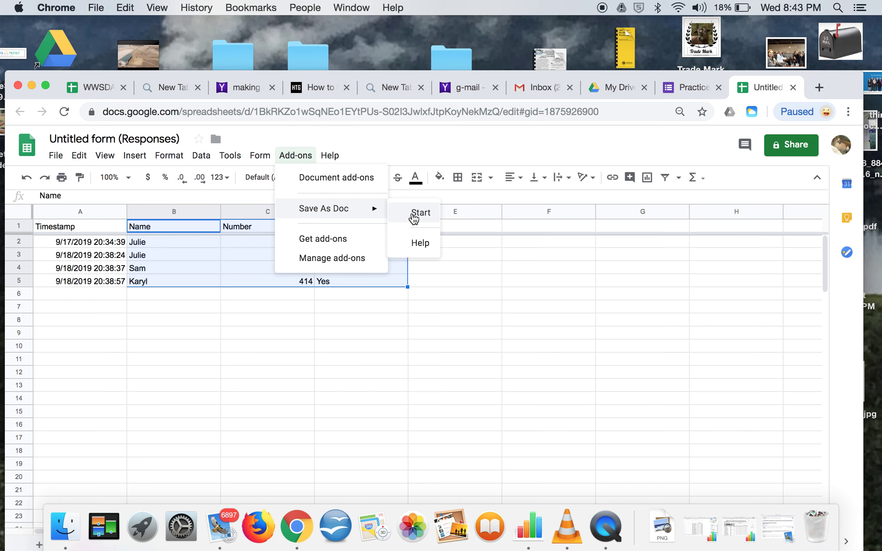
click(413, 214)
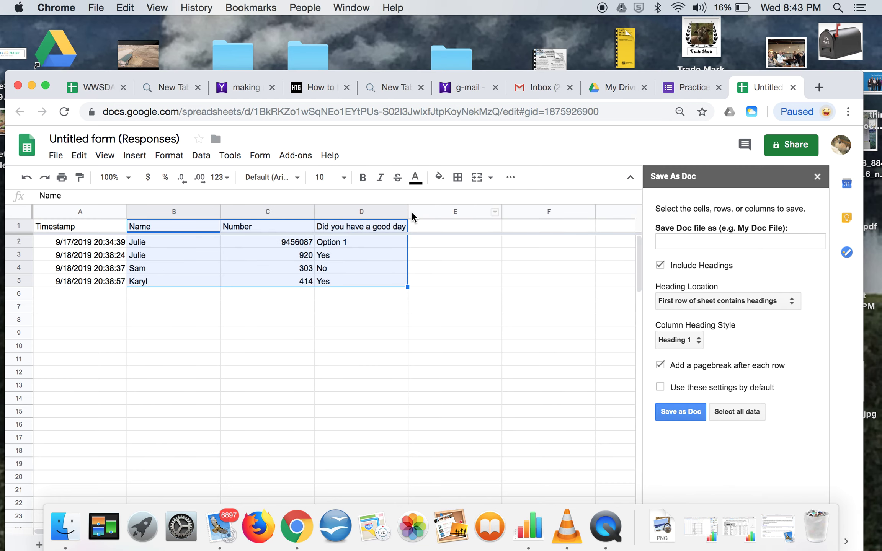
Save the selected cells as a Doc named "Practice" with headings included and the column heading style set to Heading 4.
click(664, 242)
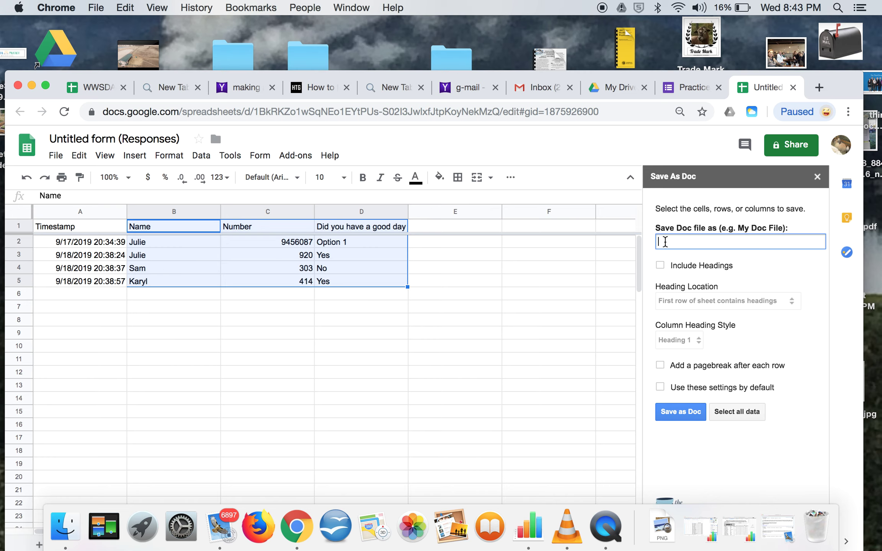
text(Practice)
click(660, 266)
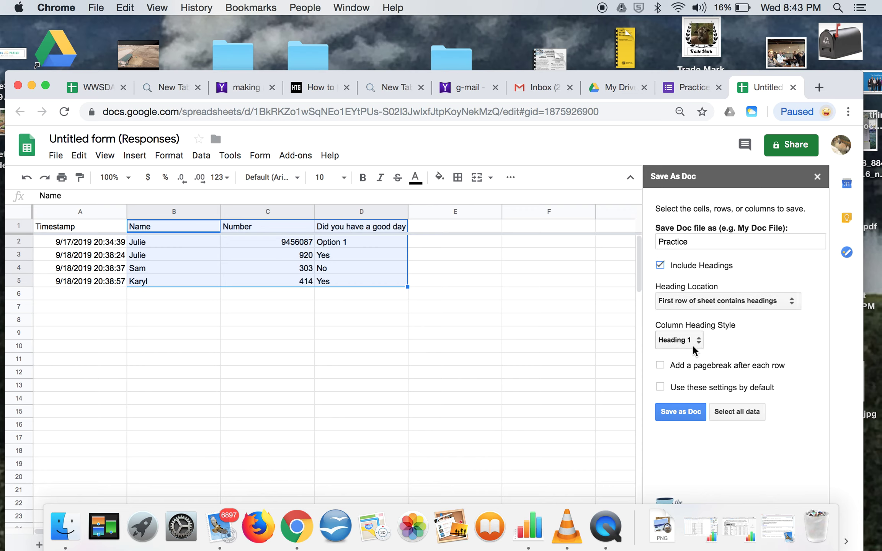
click(697, 342)
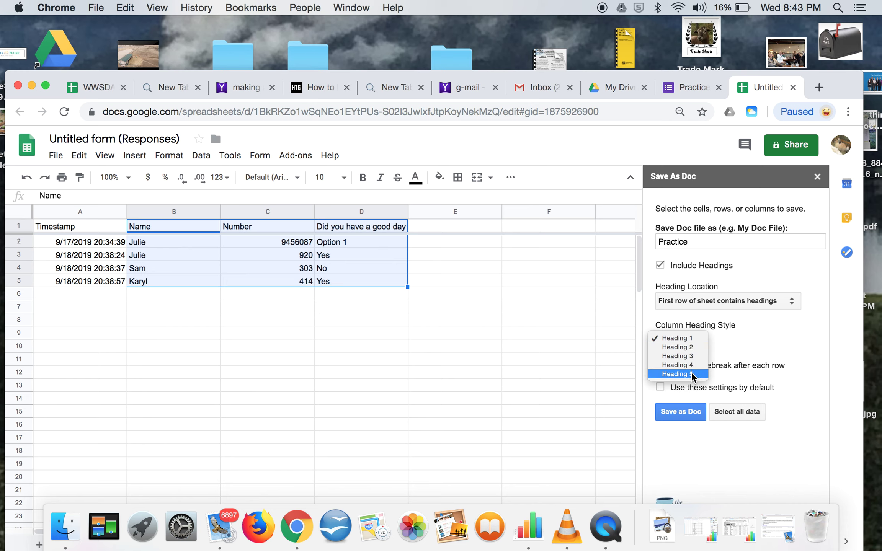
click(689, 365)
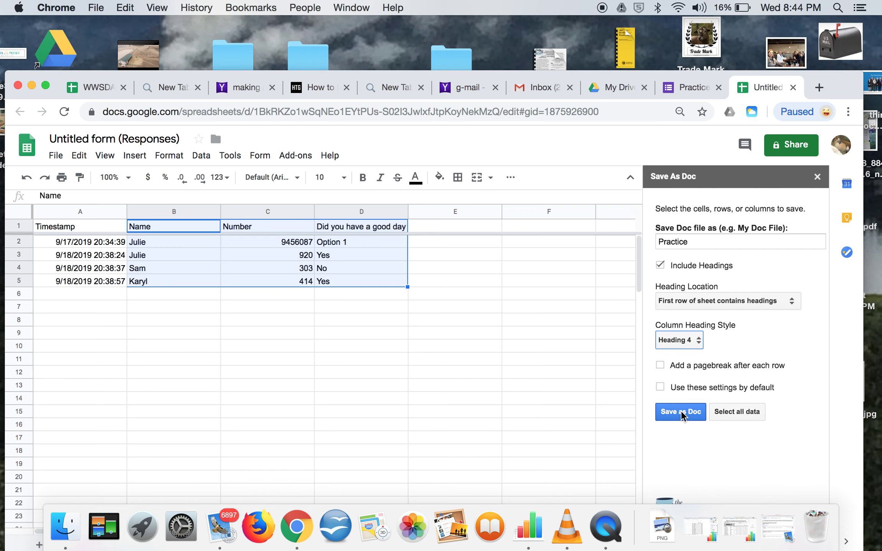
click(681, 412)
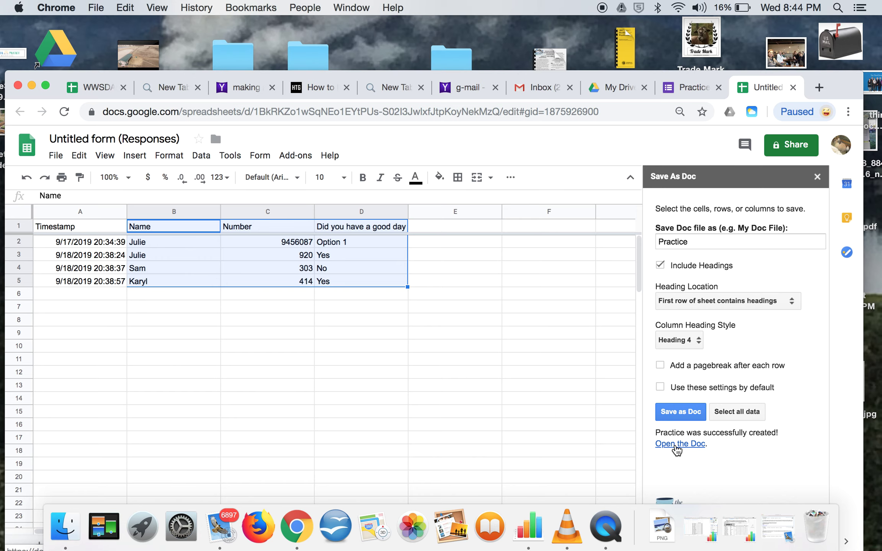
Open the generated Practice document and look through the listed responses.
click(675, 444)
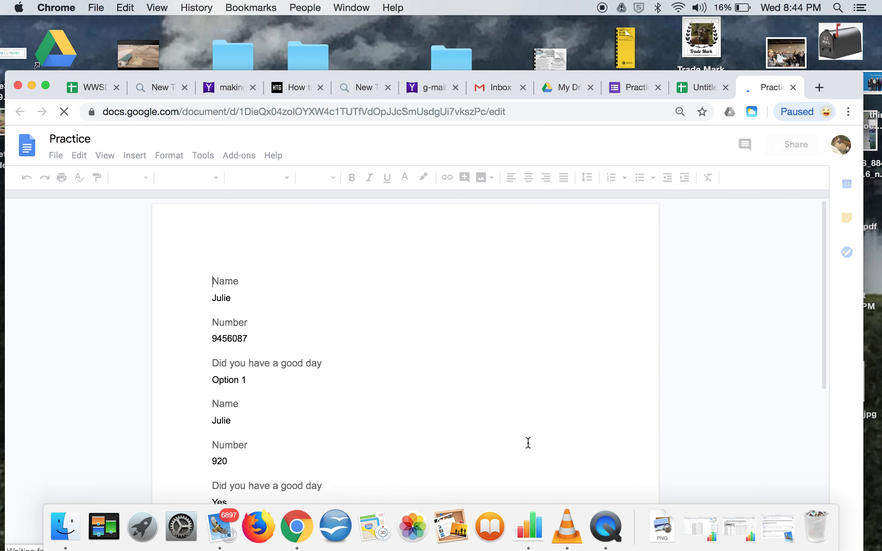
scroll(470, 339, down, 5)
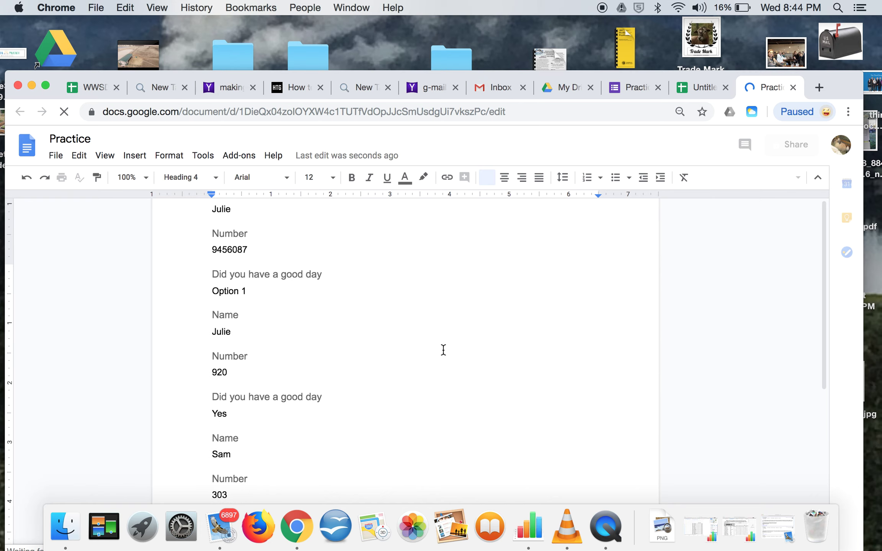
scroll(443, 350, down, 5)
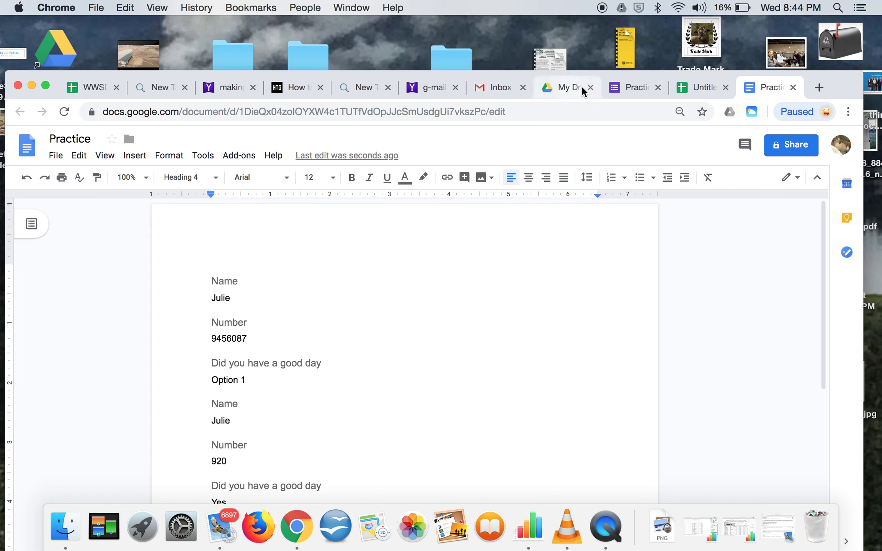
Close the form, the responses spreadsheet and the Practice document, returning to Google Drive.
click(658, 87)
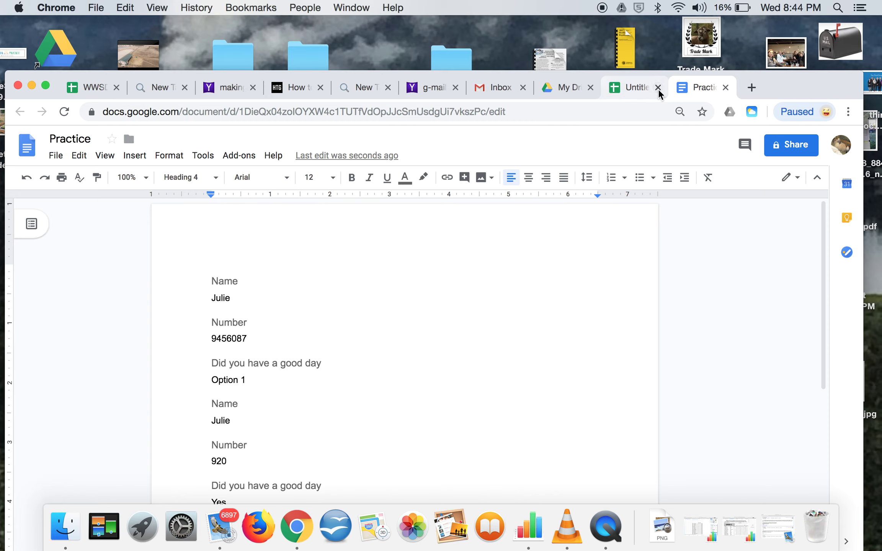
click(658, 89)
key(super+w)
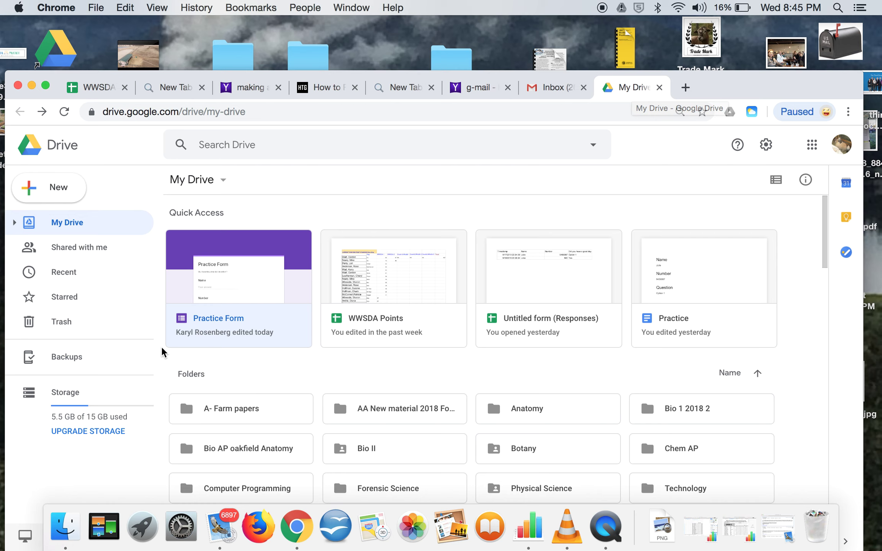
Reopen the Practice Form from Drive's recent files and review its questions.
click(69, 273)
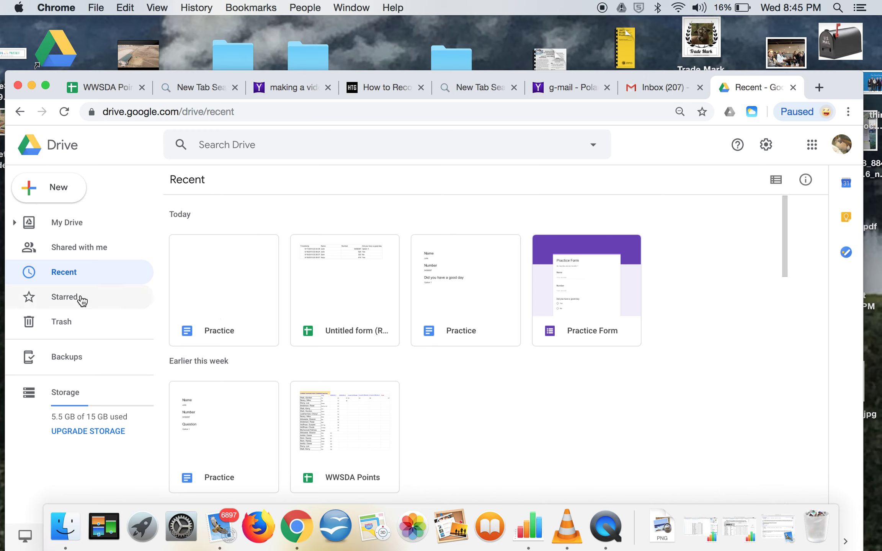
double_click(623, 309)
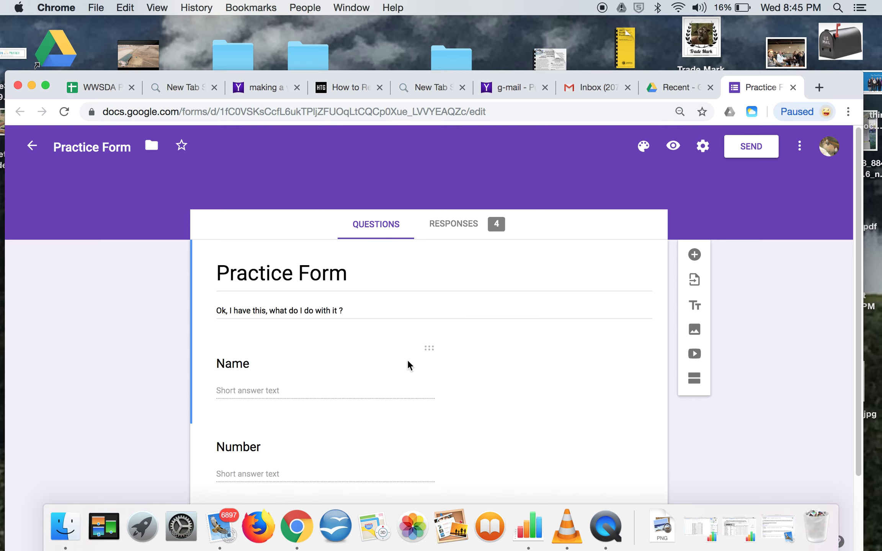
scroll(408, 361, down, 2)
scroll(408, 361, up, 1)
scroll(408, 364, down, 2)
scroll(408, 363, up, 3)
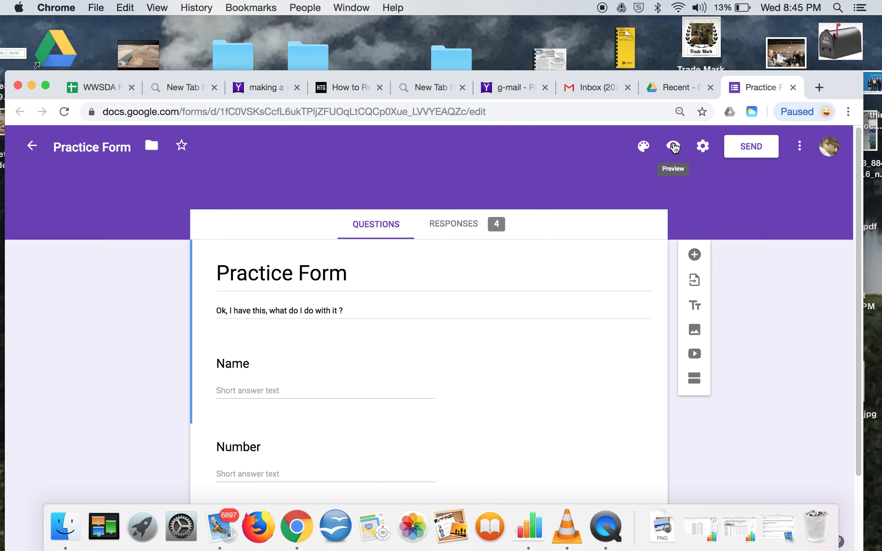
Preview the Practice Form as respondents see it, look through it and return to editing the form.
click(673, 146)
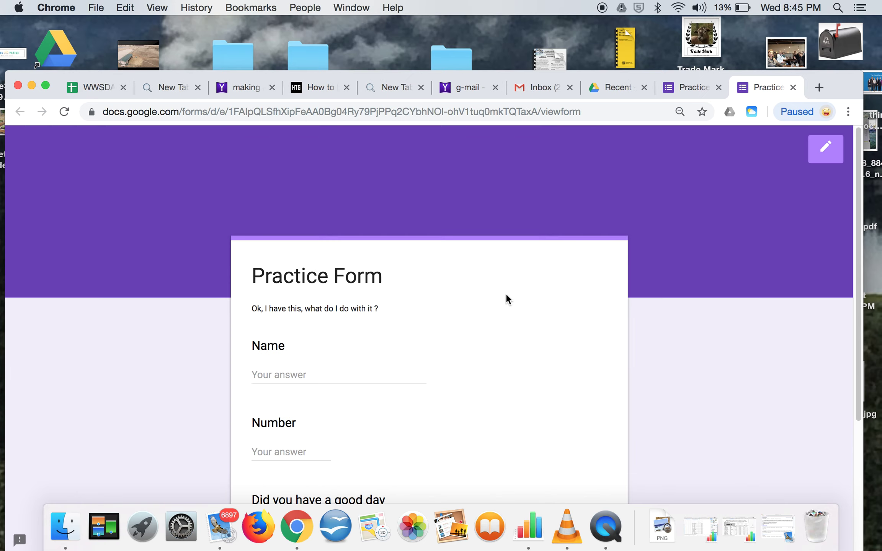
scroll(506, 294, down, 5)
scroll(506, 293, up, 5)
click(824, 149)
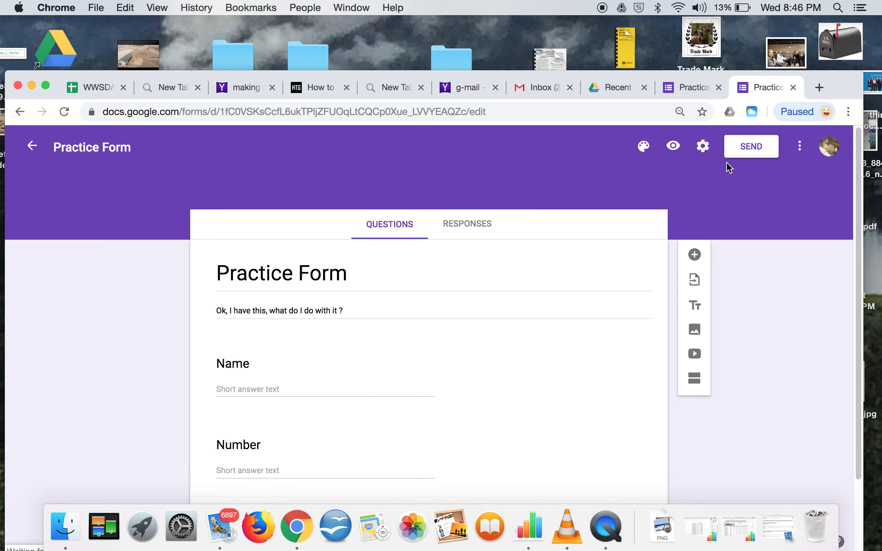
Open the form's responses in Sheets again and narrow the Timestamp column to fit its entries.
click(458, 228)
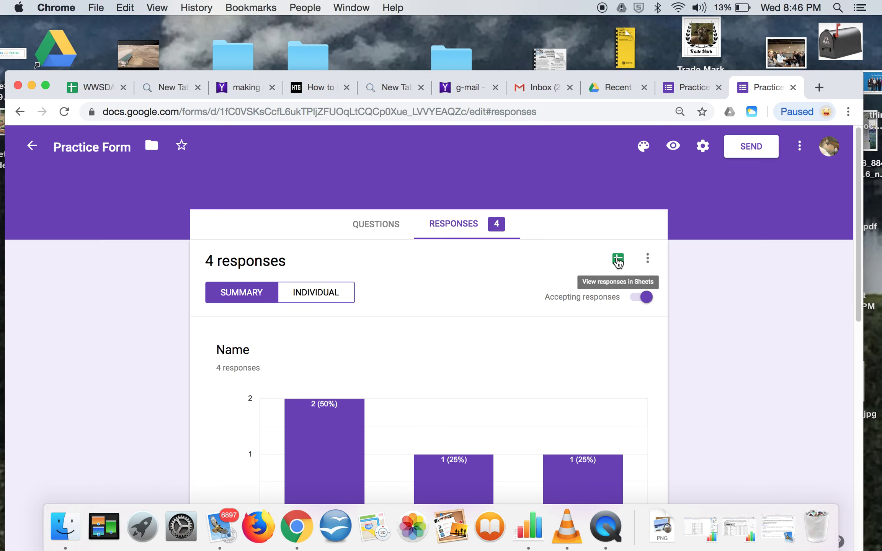
click(618, 262)
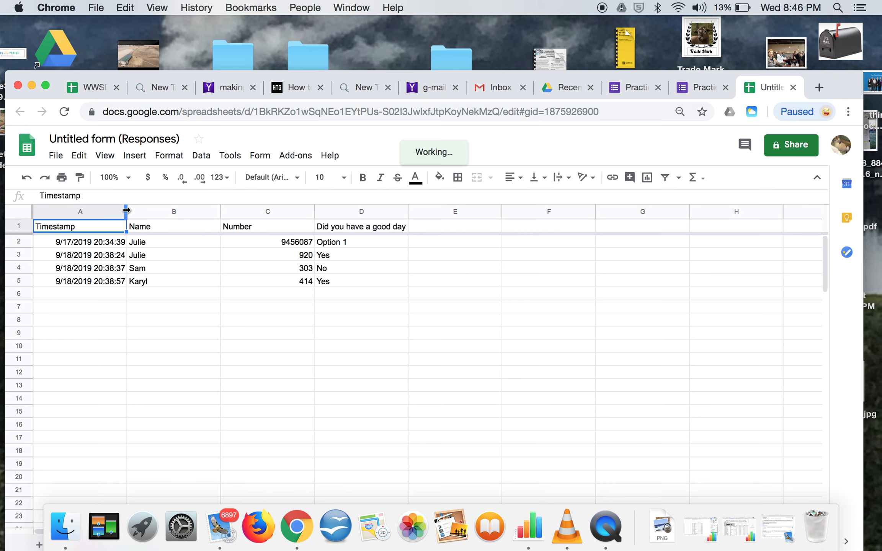
drag(126, 209, 109, 210)
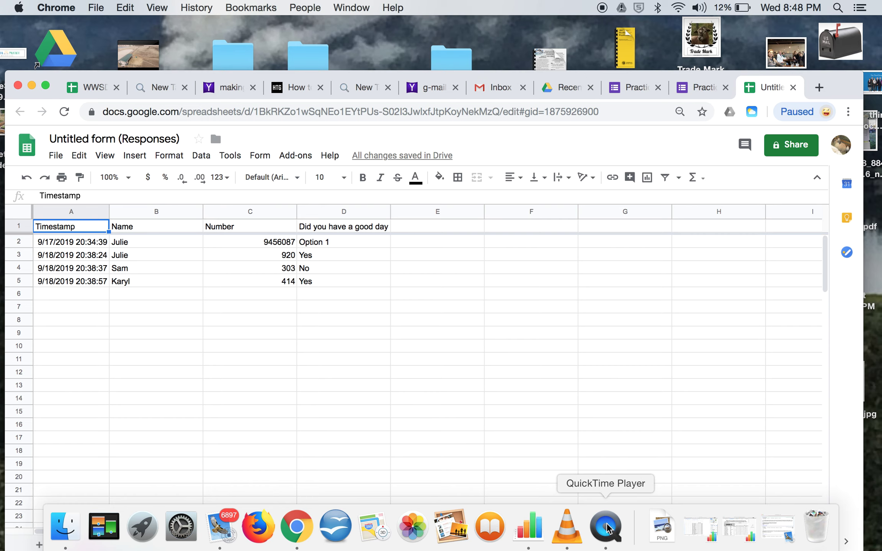
Switch to QuickTime Player, quit it and begin entering a person's first name as the file name for saving the screen recording.
click(606, 529)
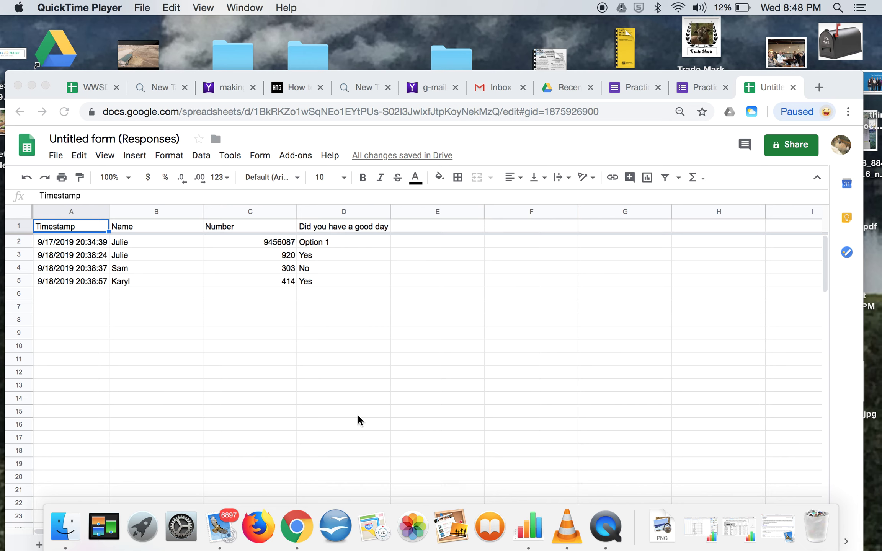
click(115, 7)
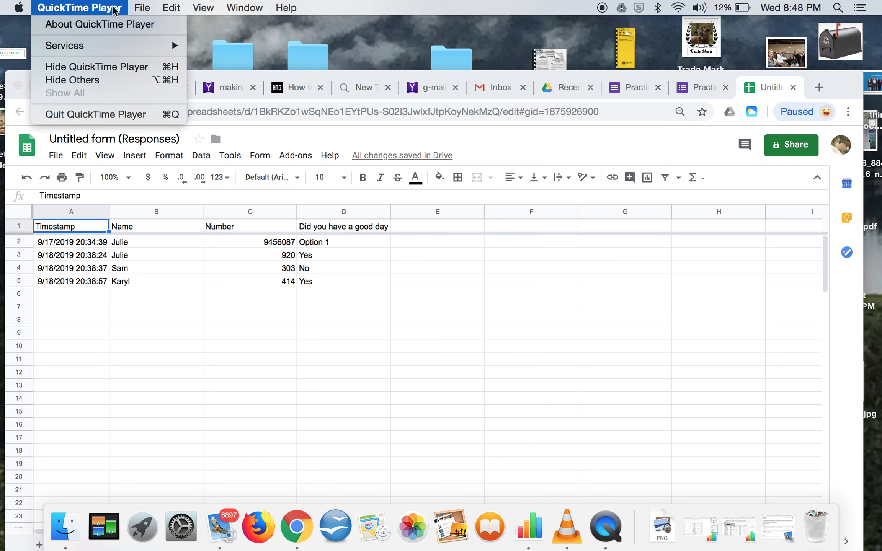
click(117, 116)
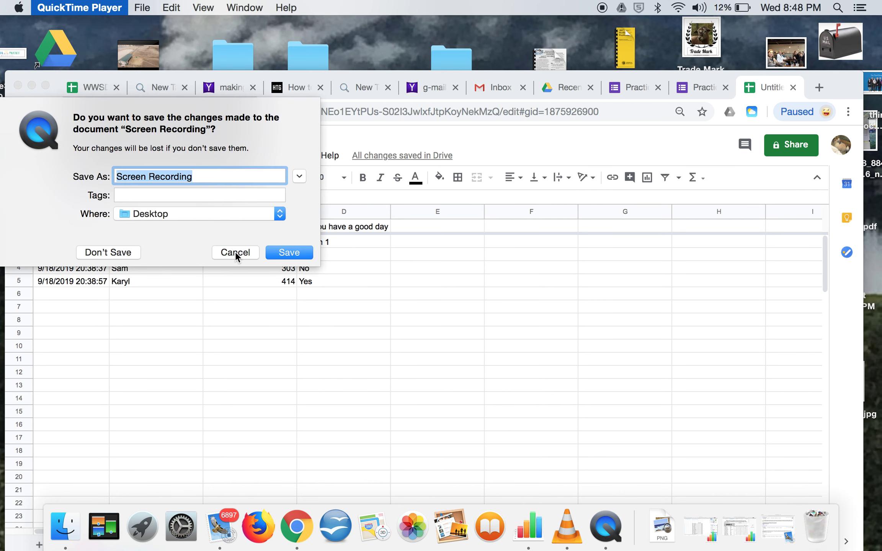
text(Karly)
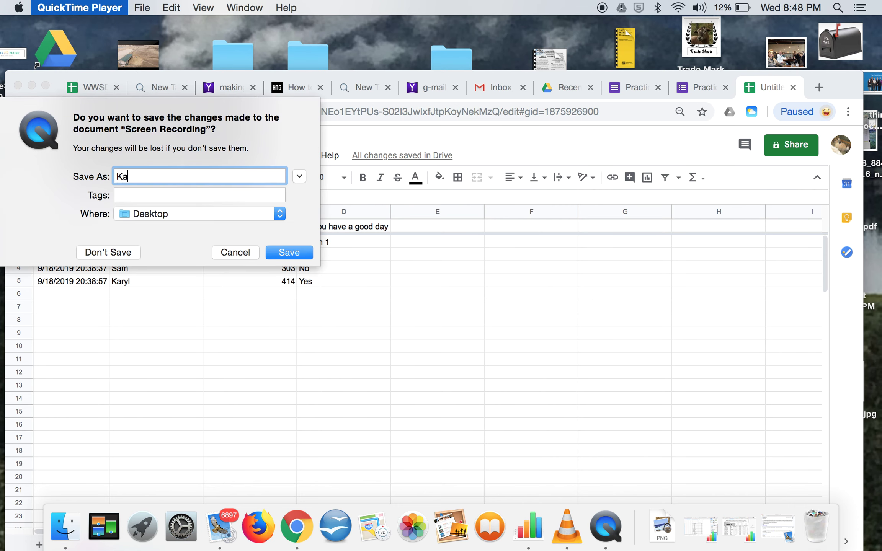
key(BackSpace)
key(BackSpace)
text(yl)
key(BackSpace)
key(BackSpace)
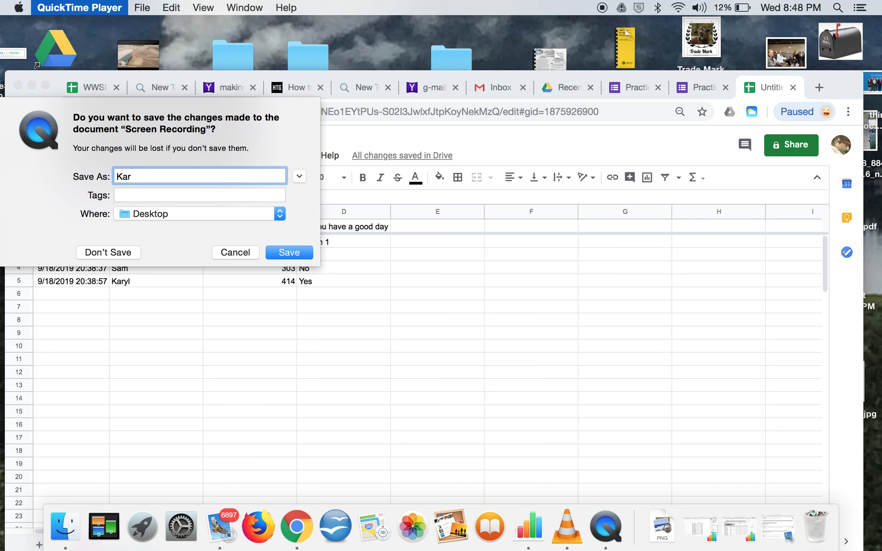